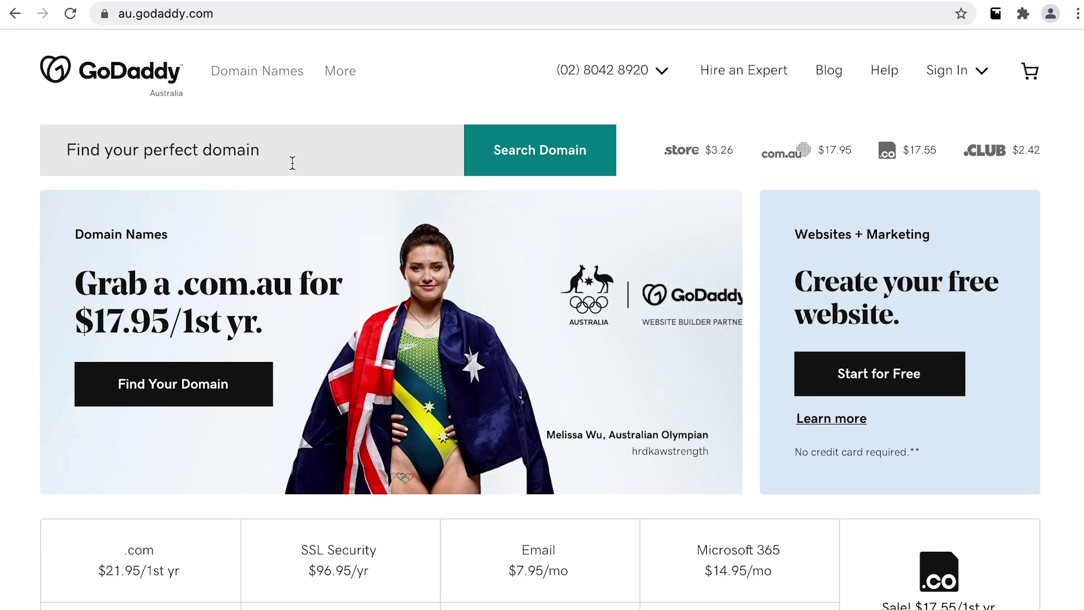
Open the ryansrecipes.a2hosted.com WordPress admin dashboard via its /wp-admin/ Administrative URL.
left_click(278, 151)
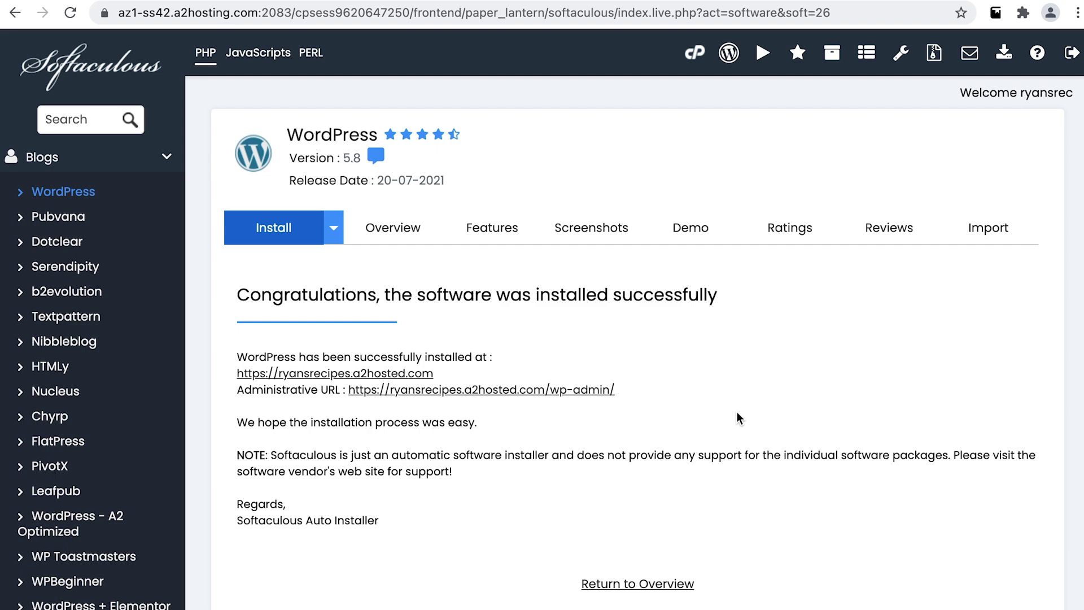
left_click(556, 390)
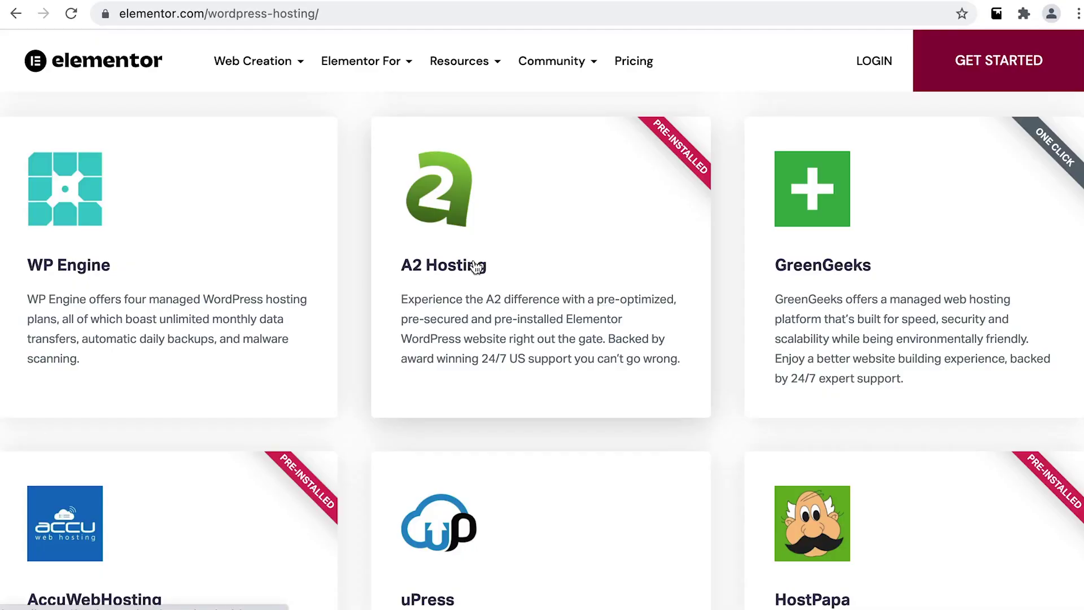
Compare the Startup, Drive, Turbo Boost and Turbo Max plans in the Web Hosting Comparison table.
left_click(476, 266)
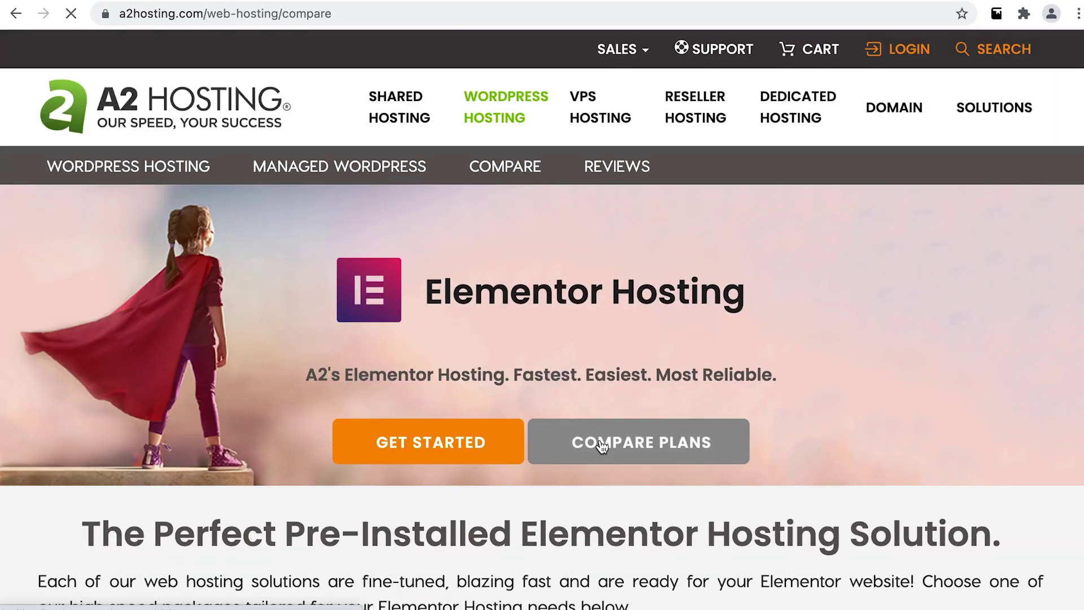
scroll(602, 445, "down", 3)
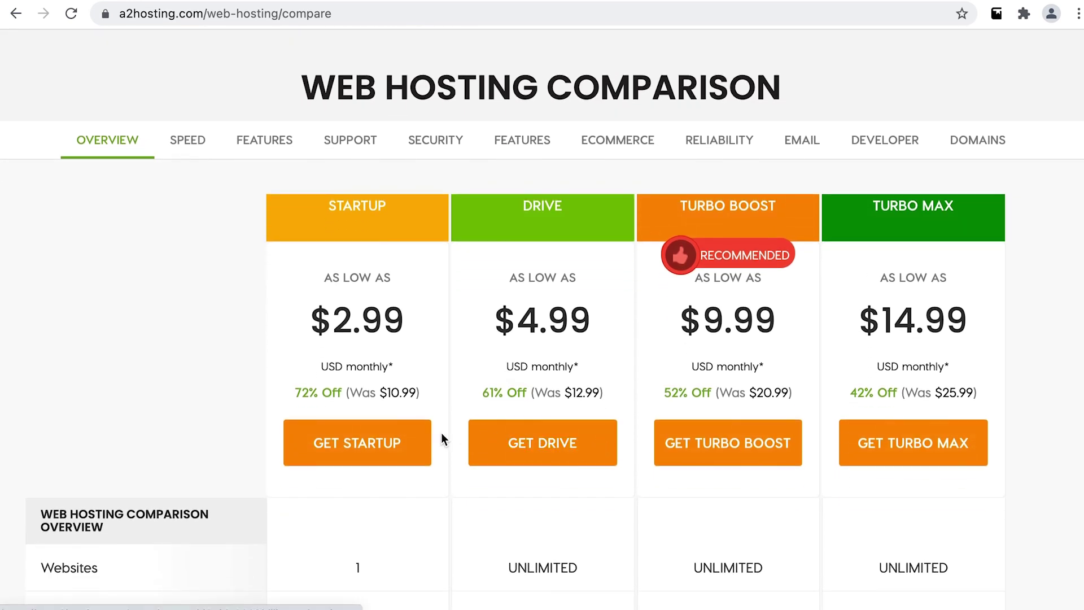
scroll(442, 434, "down", 4)
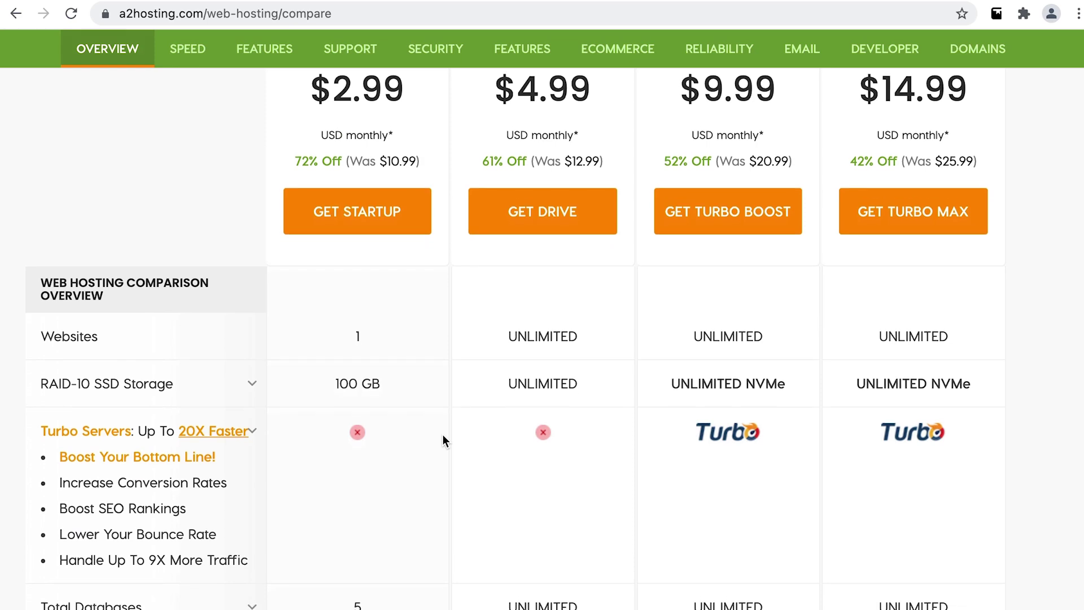
scroll(442, 434, "up", 7)
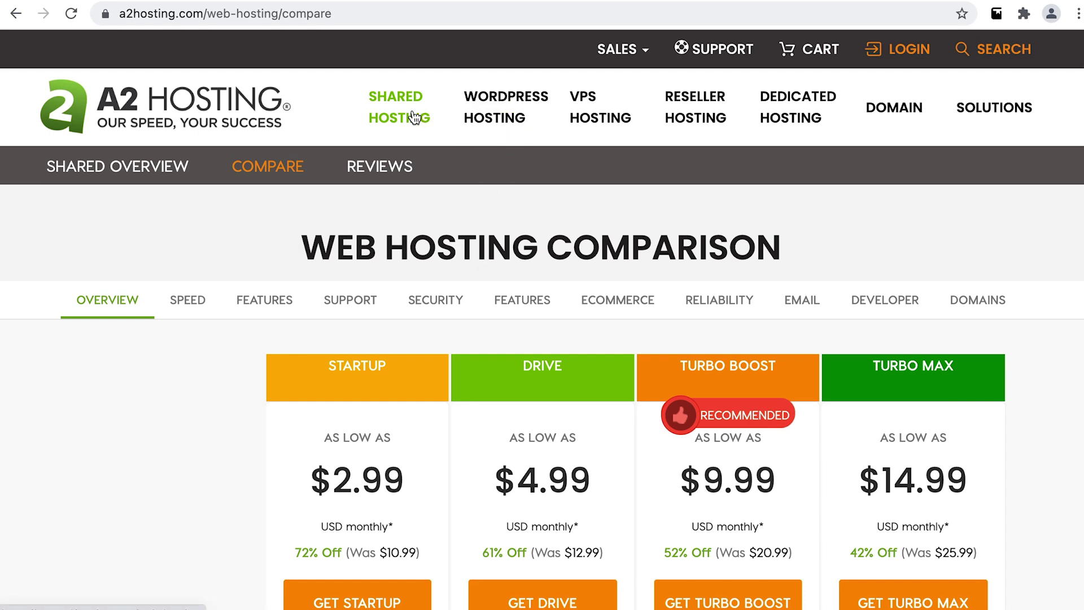
scroll(483, 357, "down", 4)
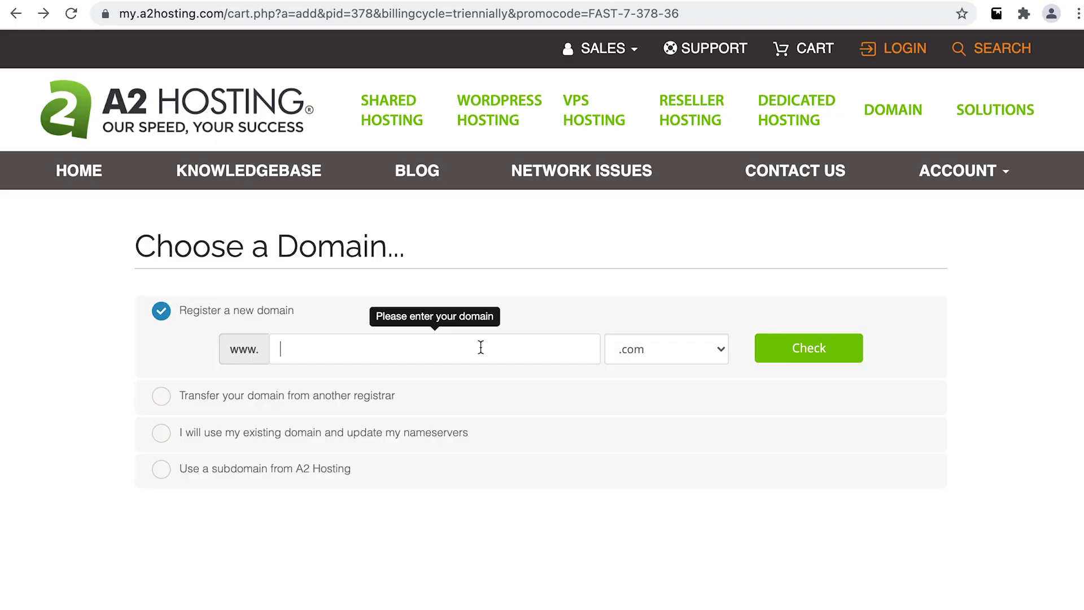
Review featured domain prices on Domain Registration, like .com at $14.95/yr and .io at $49.95/yr.
left_click(906, 113)
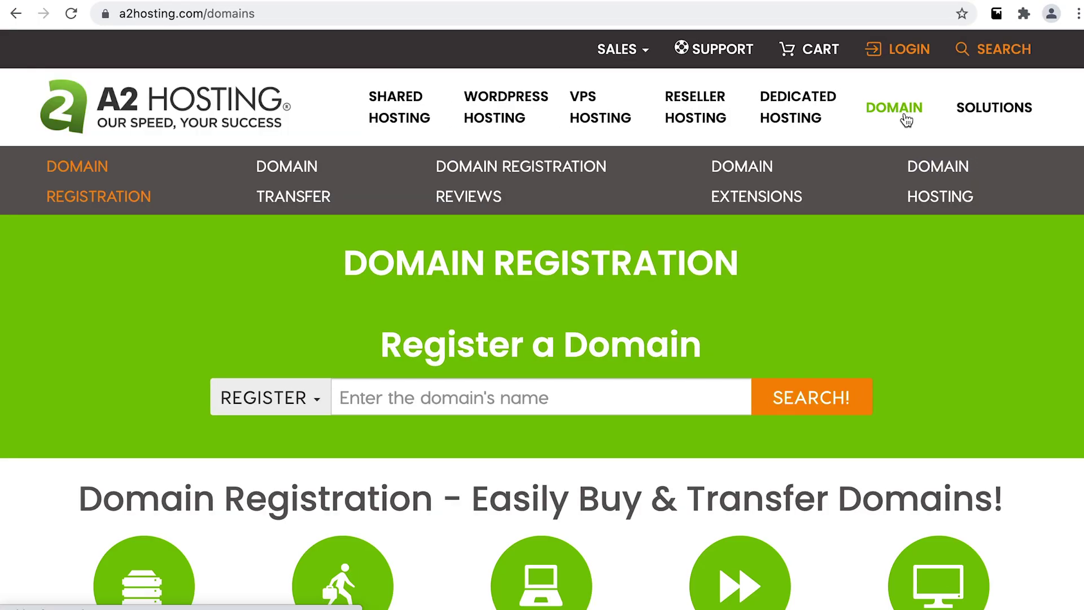
scroll(1047, 435, "down", 5)
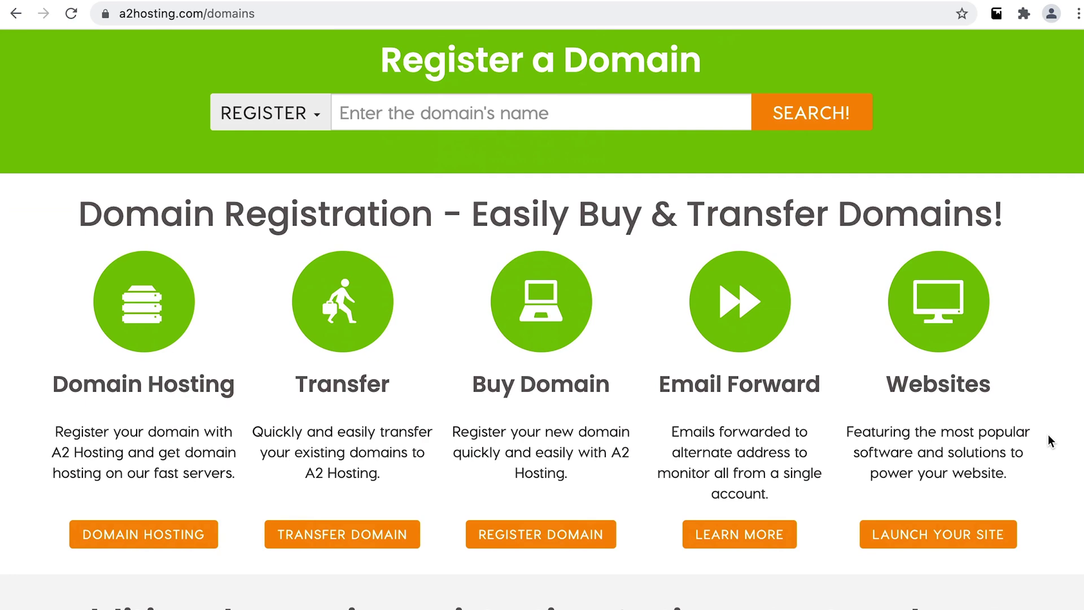
scroll(1047, 434, "down", 3)
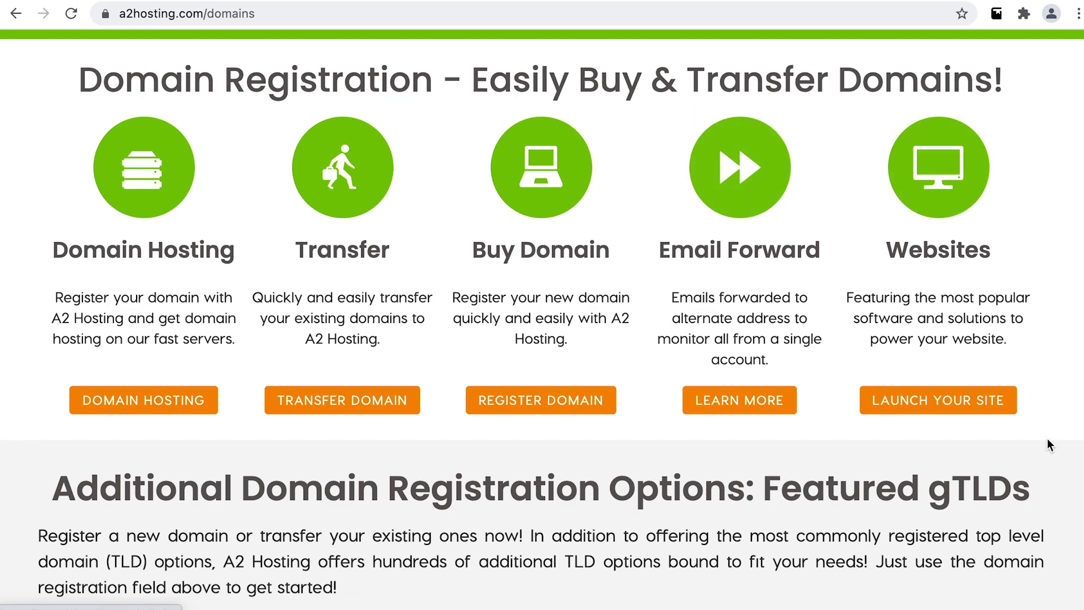
scroll(1044, 446, "down", 8)
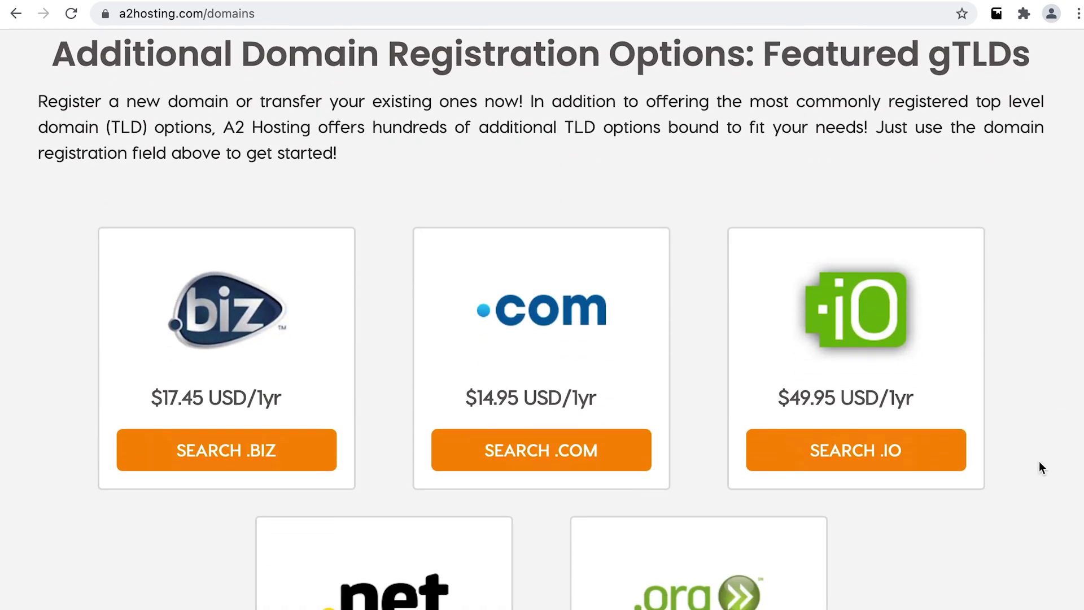
scroll(1039, 474, "down", 8)
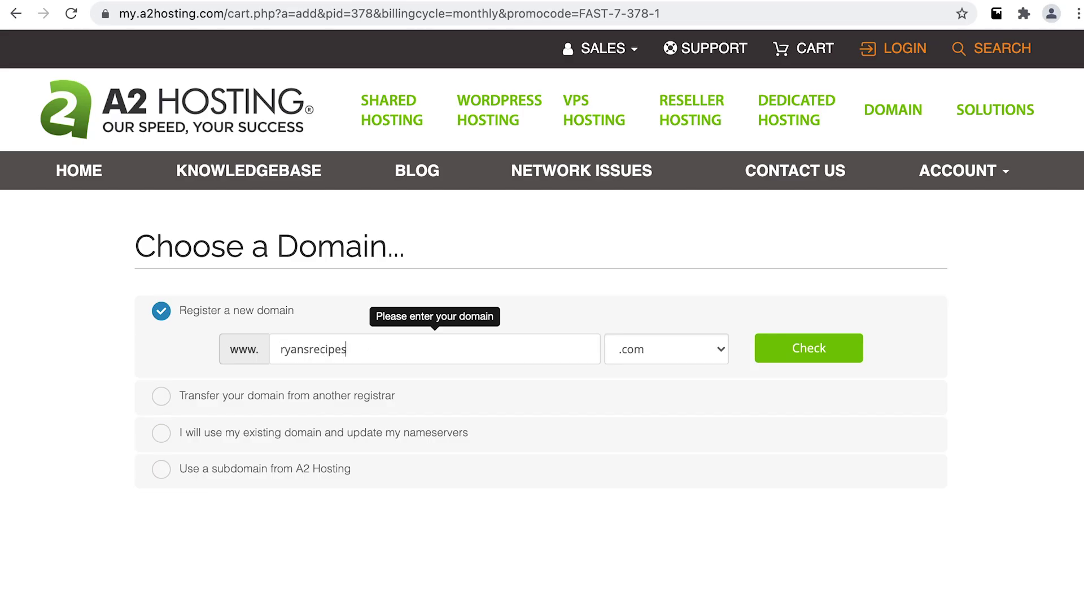
Check ryansrecipes.com availability and browse the other domain extensions offered.
left_click(826, 350)
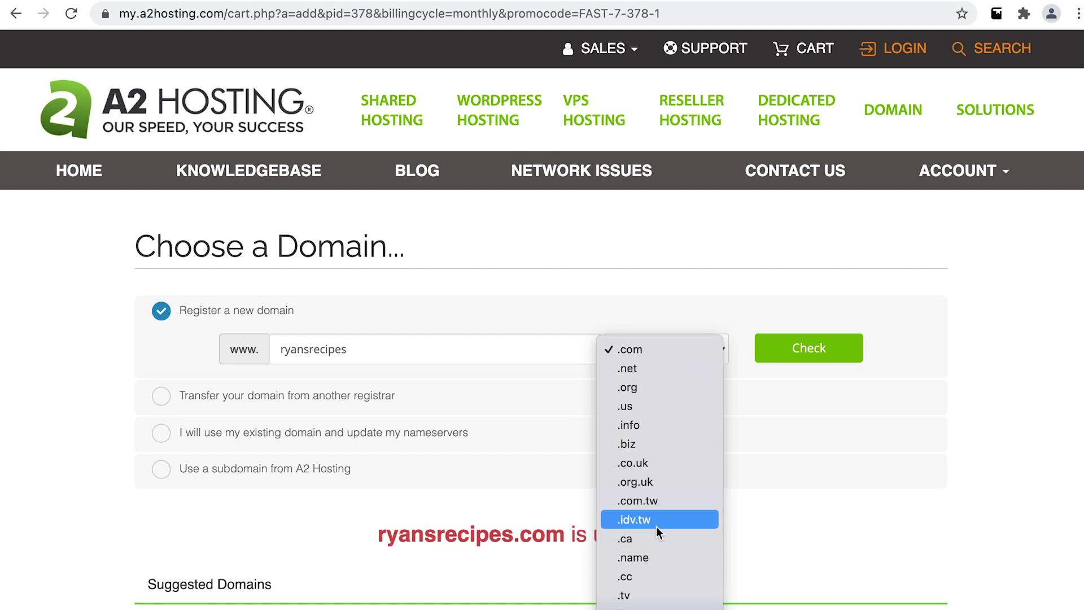
scroll(653, 539, "down", 10)
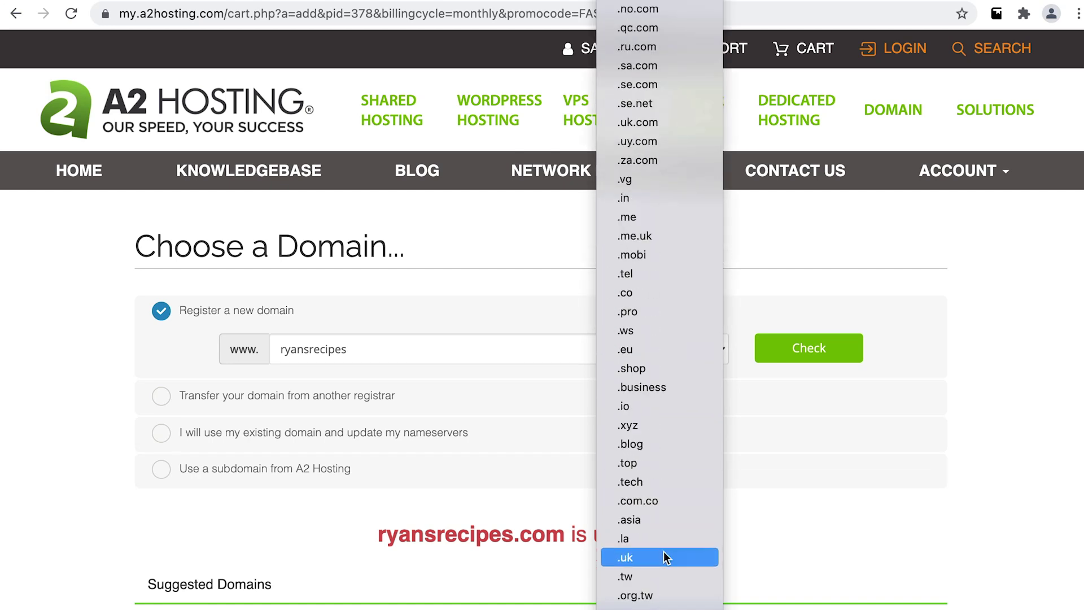
scroll(662, 551, "down", 5)
scroll(668, 553, "down", 6)
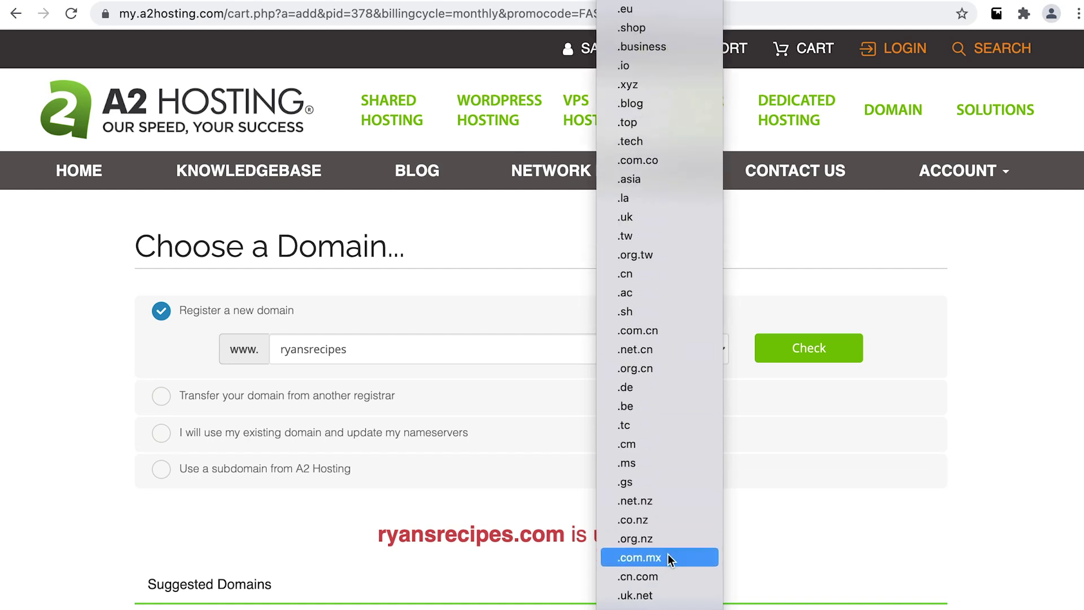
scroll(668, 553, "down", 5)
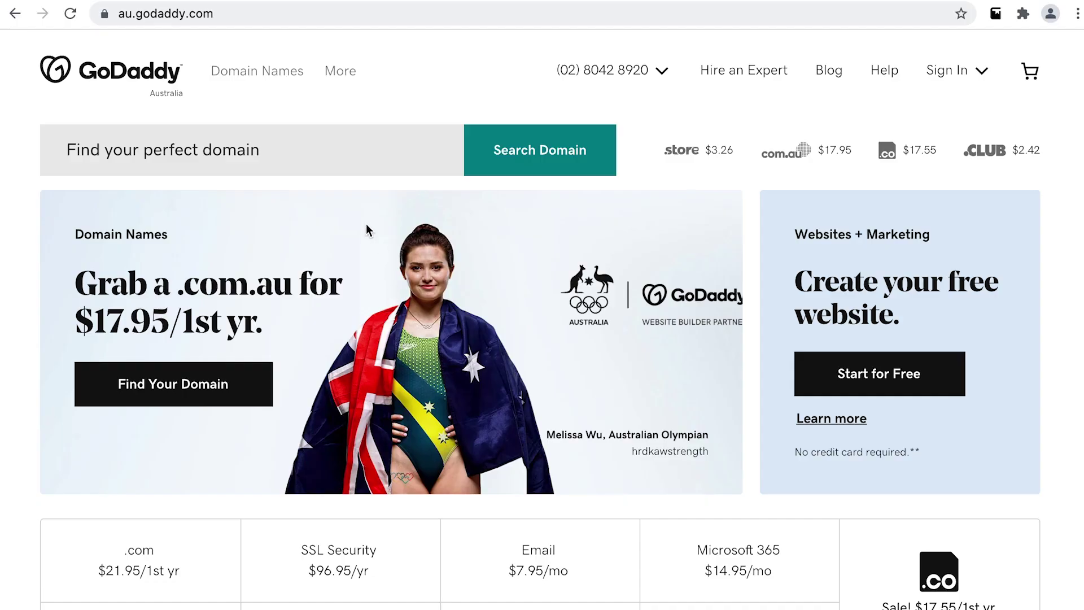
Search GoDaddy for ryansrecipes.com, then check the alternative ryans.recipes domain.
left_click(280, 150)
type("ryansrecipes.com")
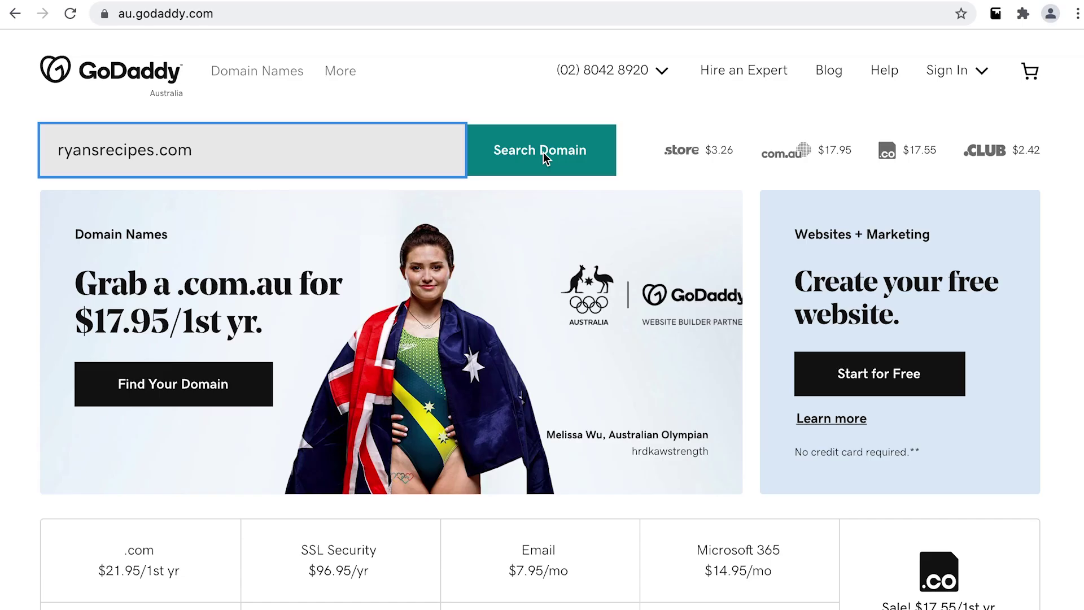
left_click(543, 153)
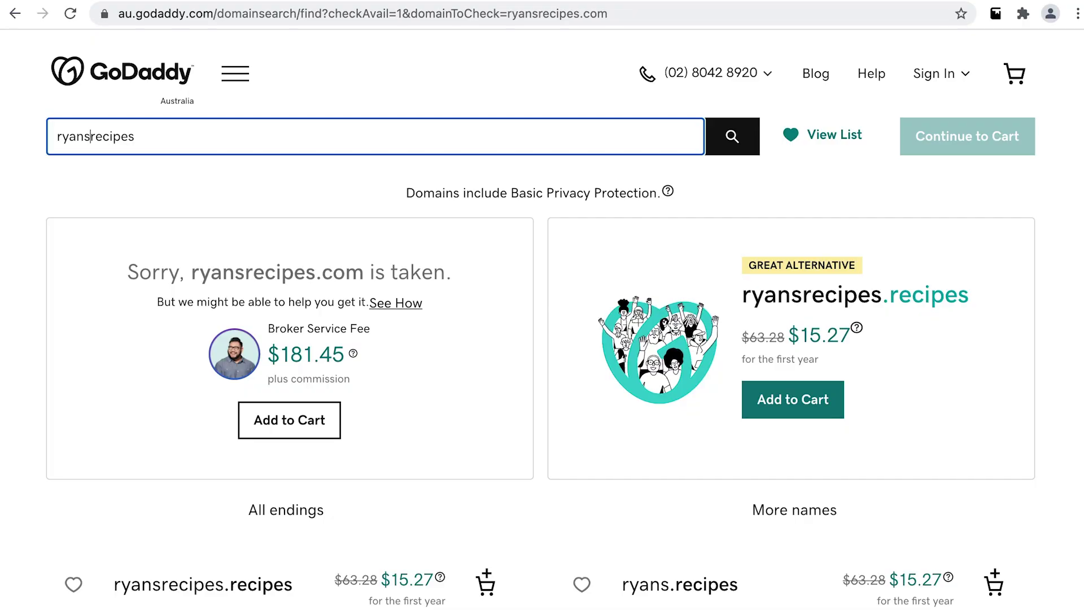
left_click(732, 136)
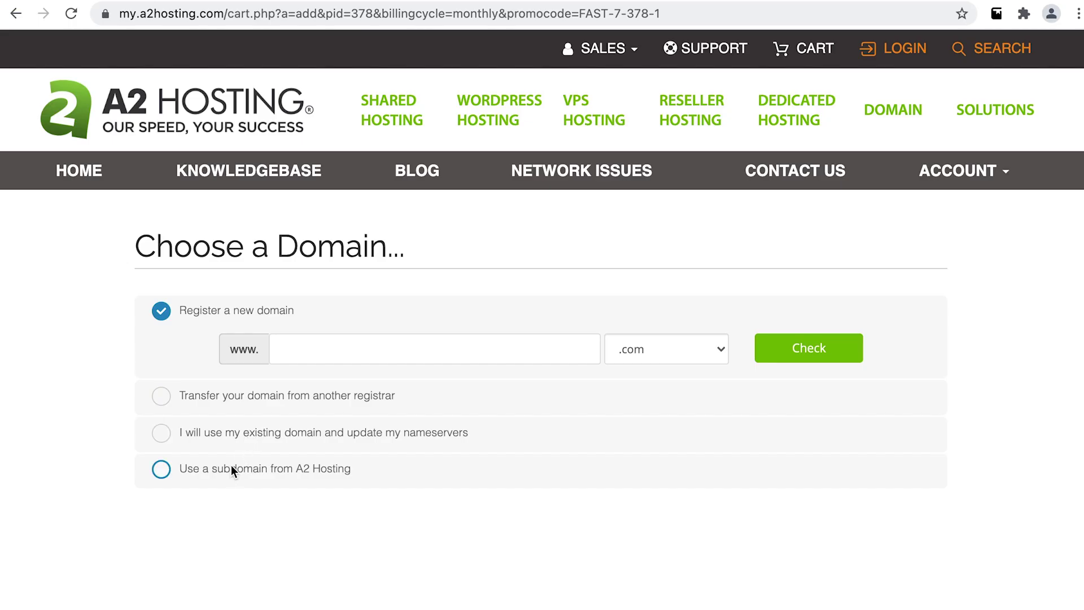
Order StartUp hosting on the free subdomain ryansrecipes.a2hosted.com and continue to the client area.
left_click(229, 467)
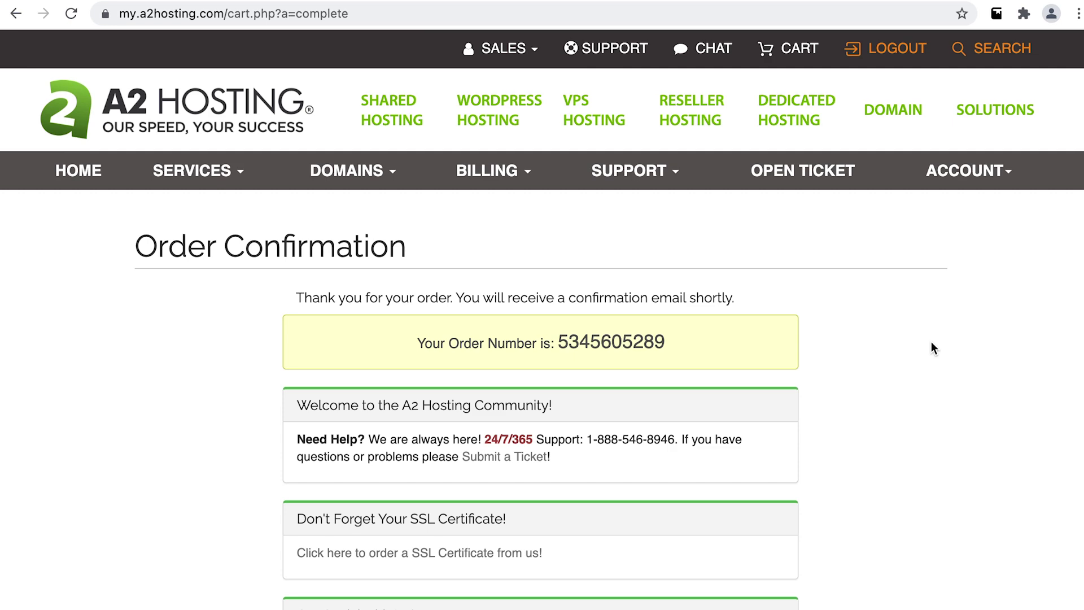
scroll(931, 344, "down", 7)
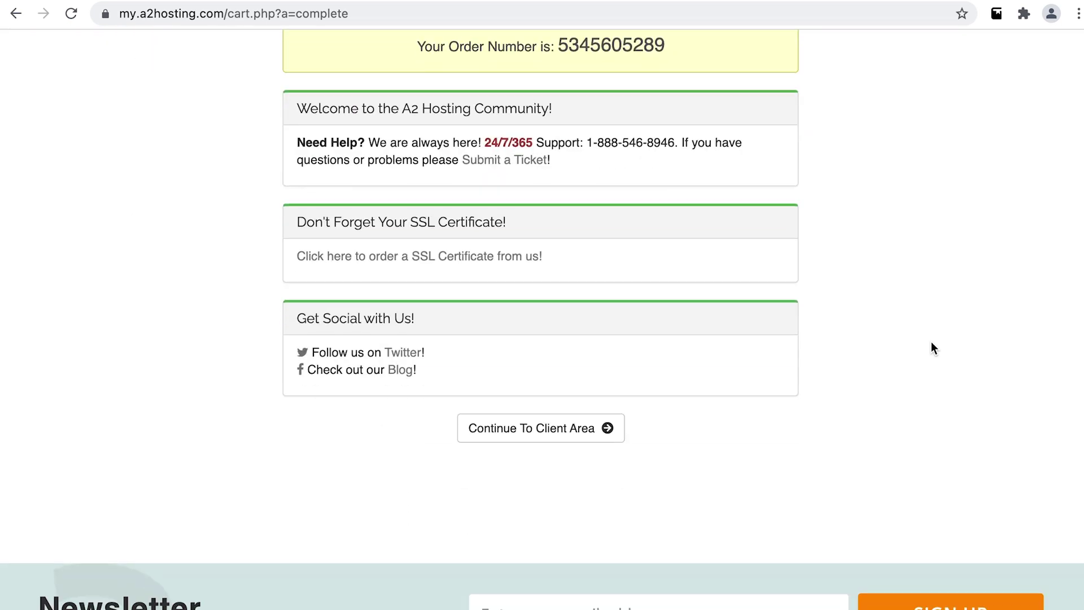
left_click(543, 303)
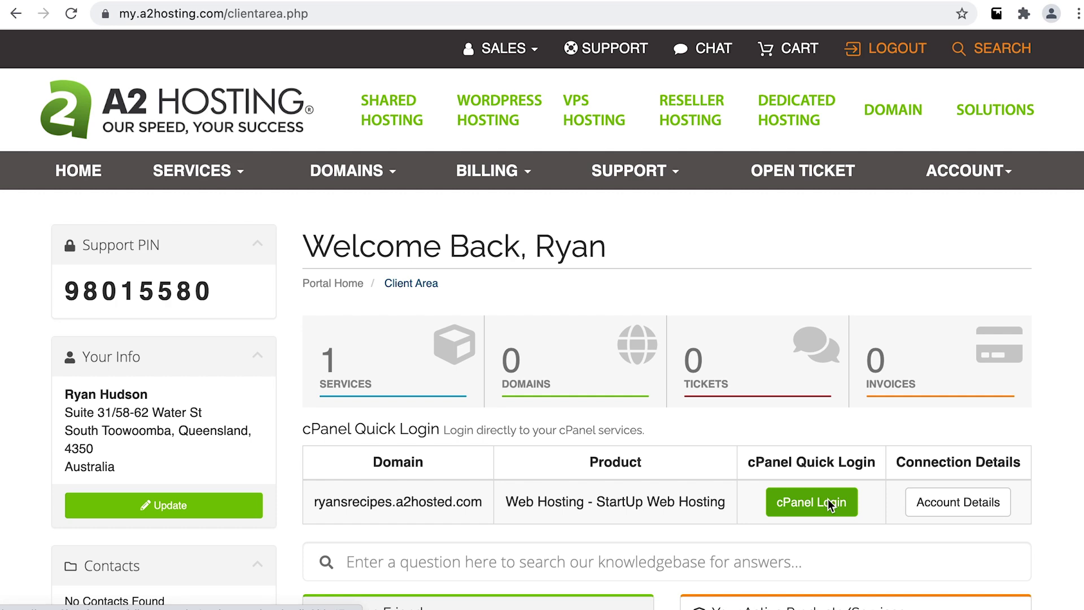
Log into cPanel and scroll down to the Softaculous Apps Installer section.
left_click(827, 499)
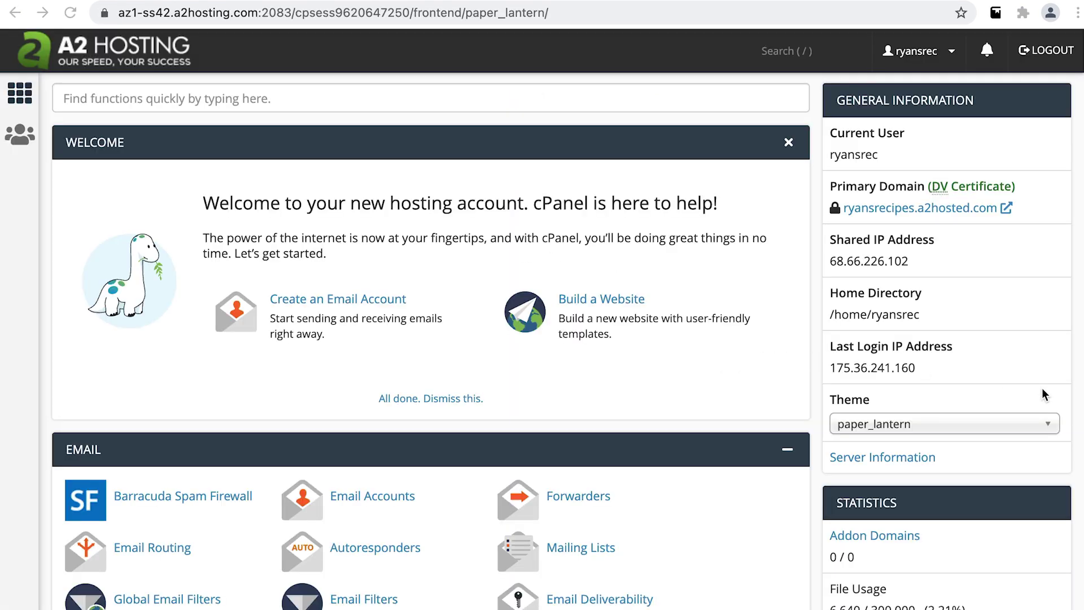
scroll(1041, 389, "down", 5)
scroll(1041, 396, "down", 9)
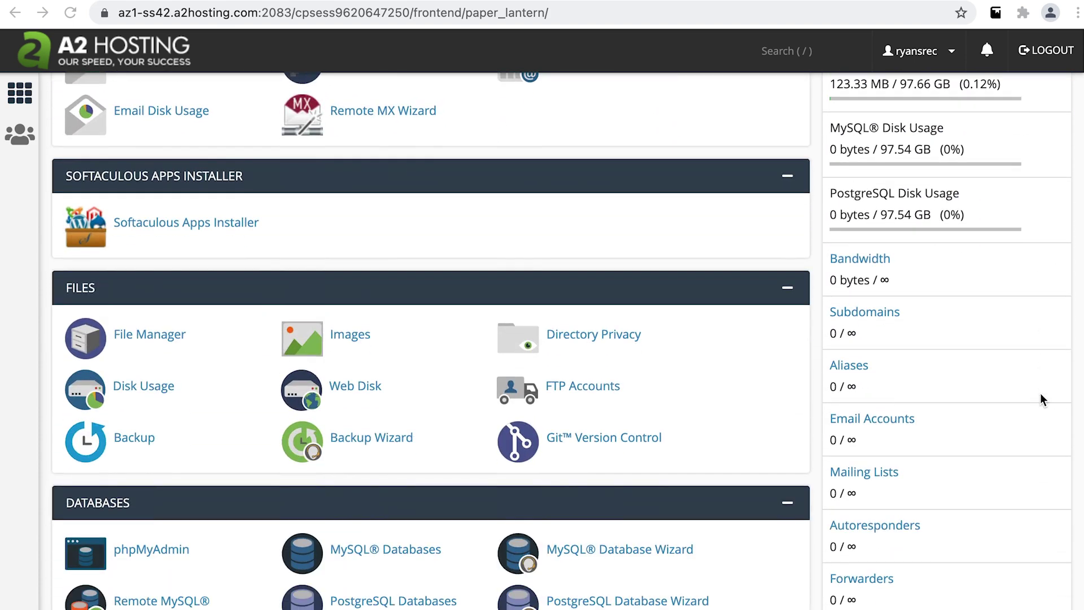
scroll(1038, 398, "down", 6)
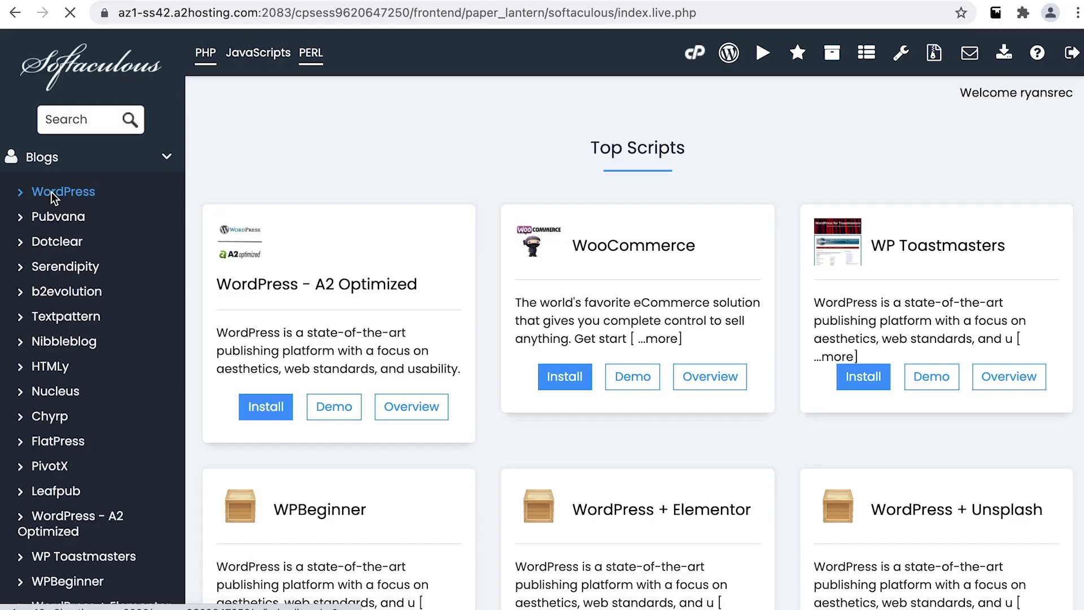
Quick Install WordPress with a pasted stronger admin password, then open the new site's dashboard.
left_click(52, 195)
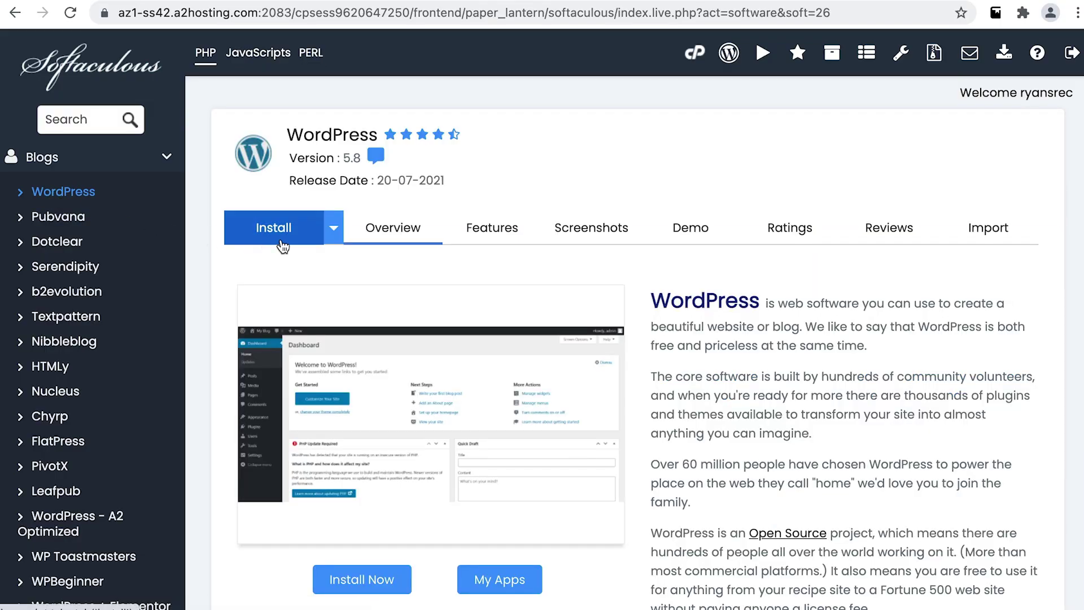
left_click(333, 228)
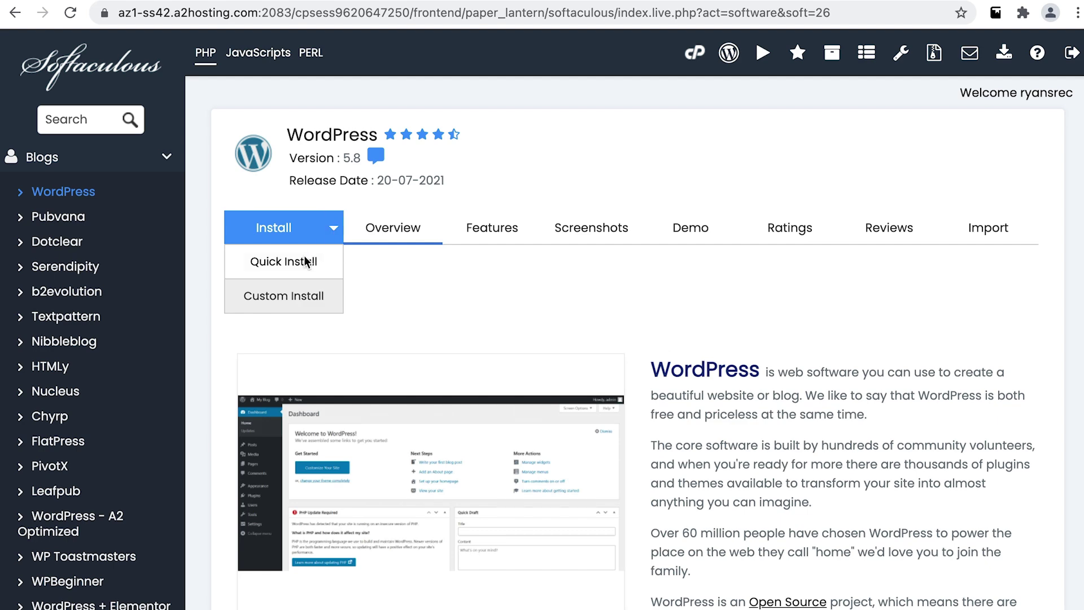
left_click(301, 261)
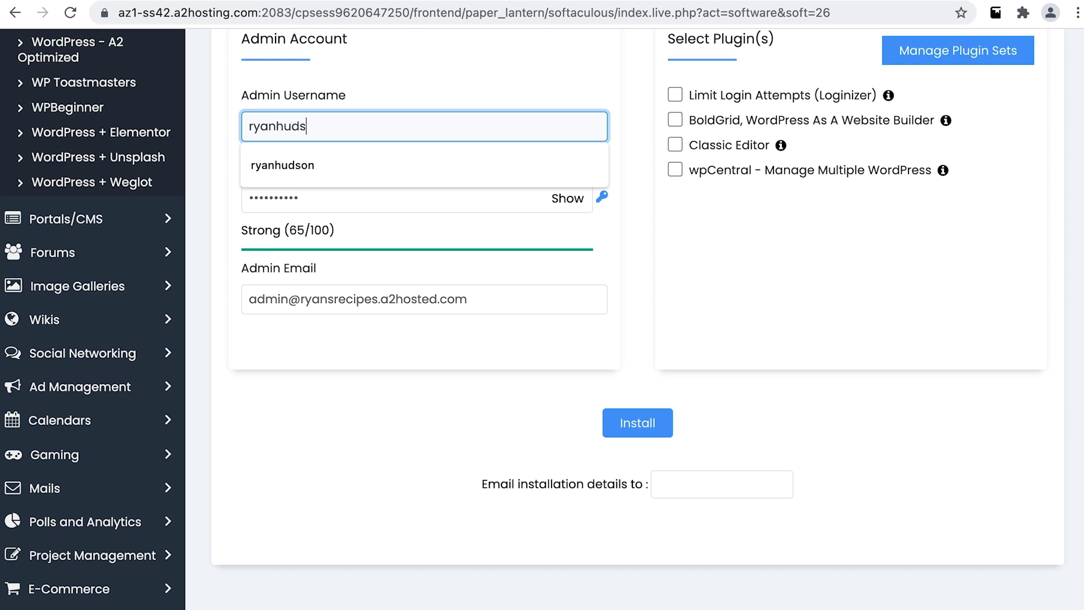
double_click(375, 194)
key("ctrl+v")
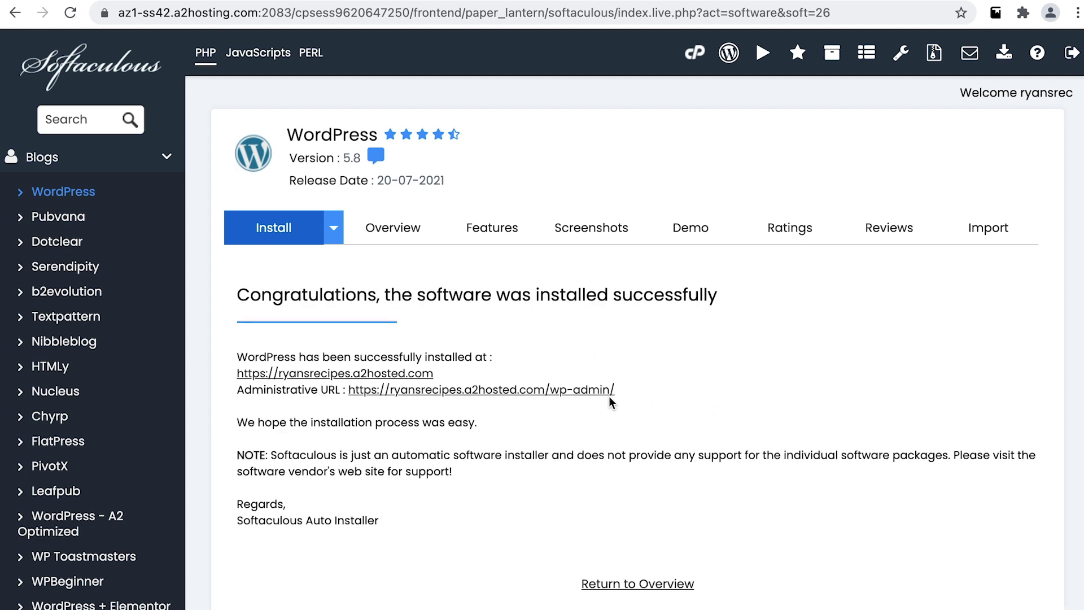
left_click(556, 390)
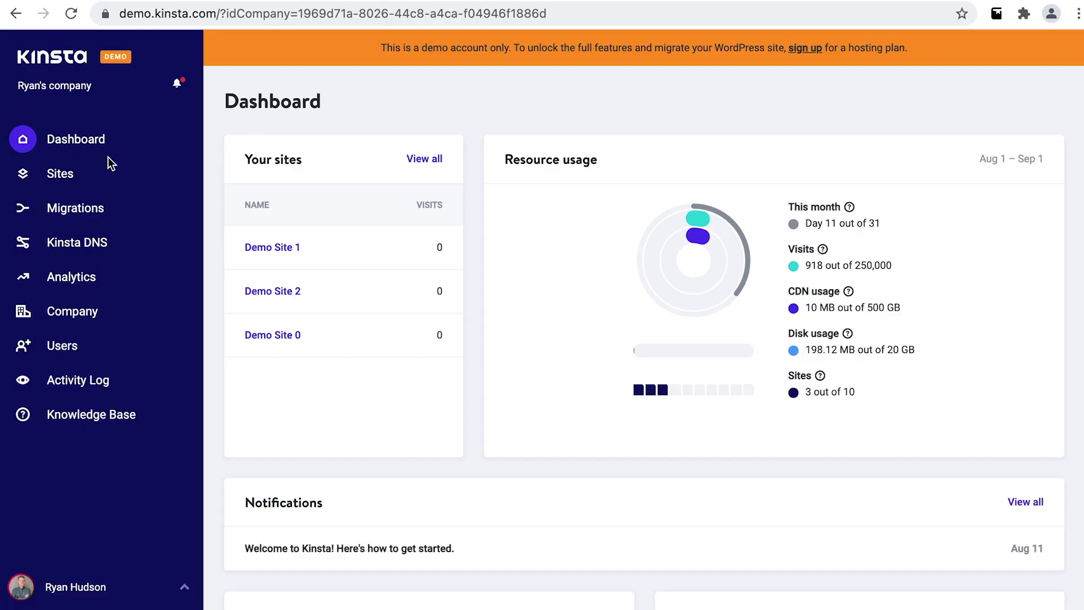
Add a new MyKinsta site named 'Ryan's Rec'.
left_click(54, 179)
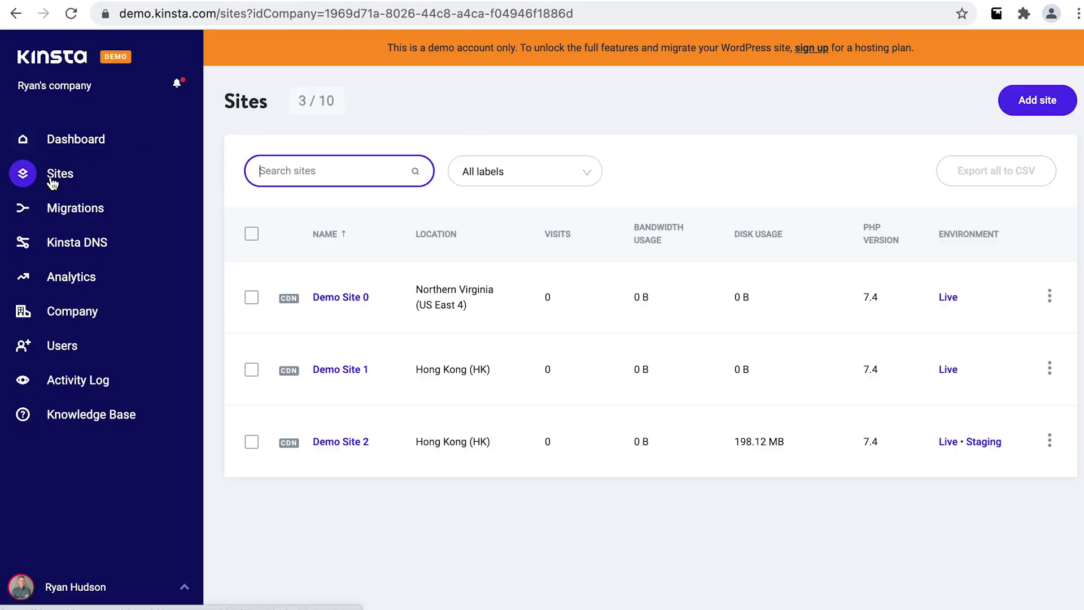
left_click(1035, 107)
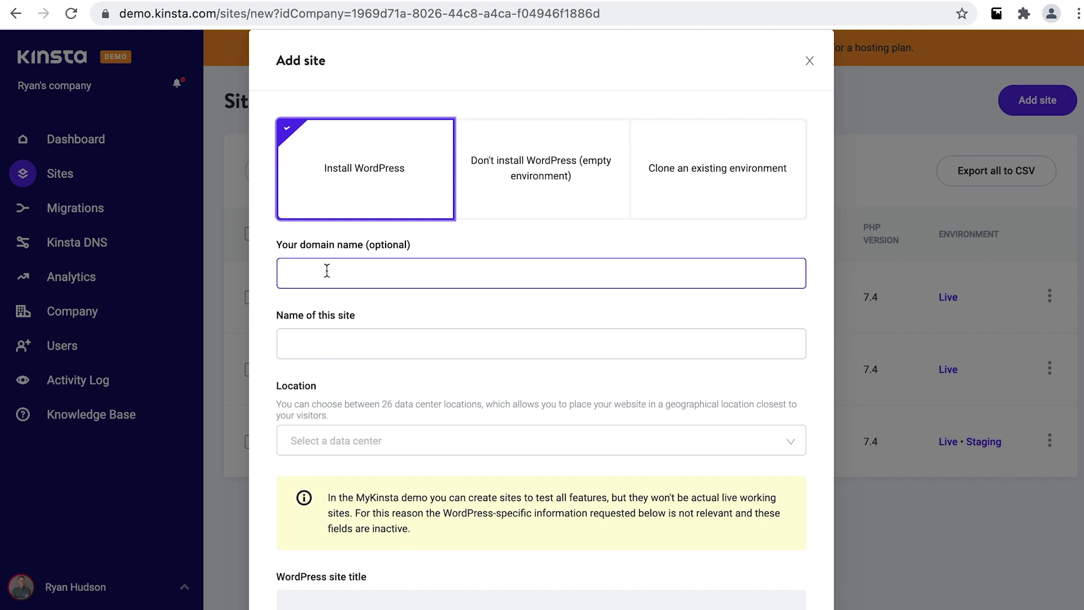
left_click(349, 333)
type("Ryan")
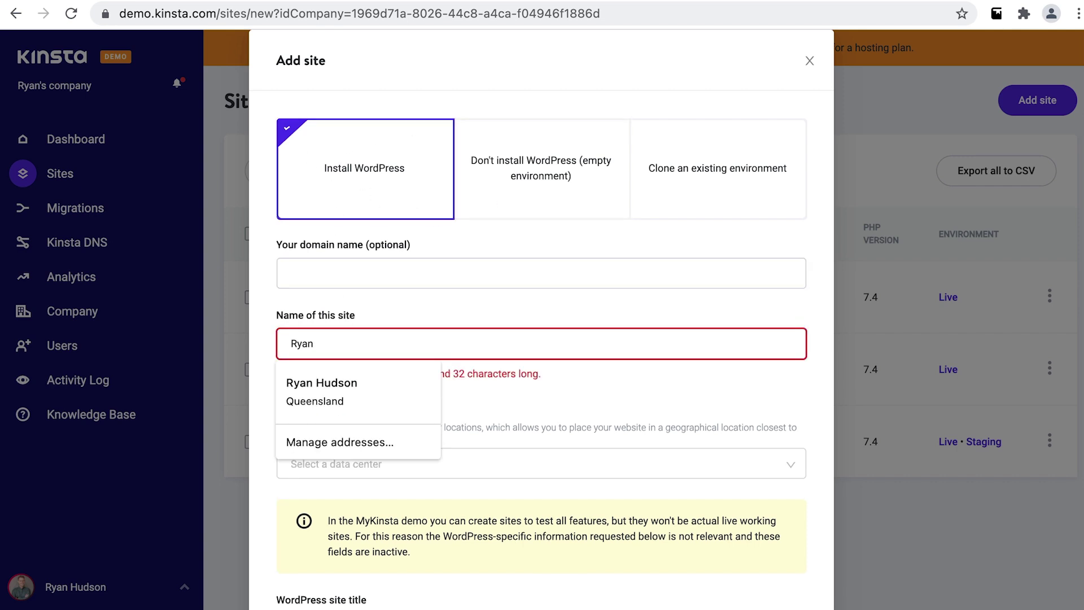
type("'s Rec")
Set the new site's data center location to Sydney (AU).
left_click(482, 446)
scroll(486, 380, "down", 5)
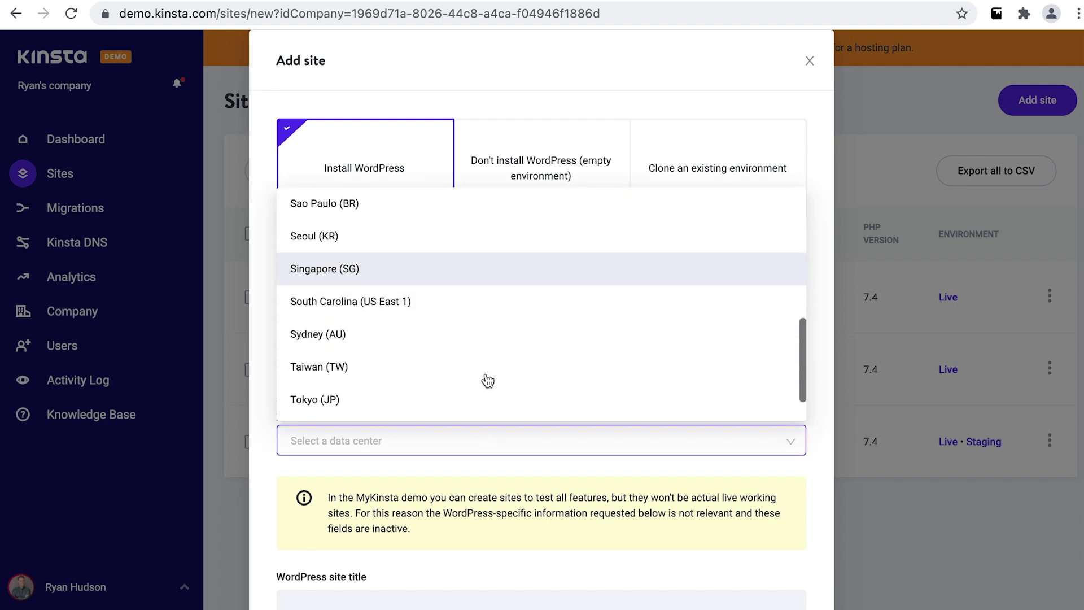
left_click(405, 326)
scroll(793, 518, "down", 9)
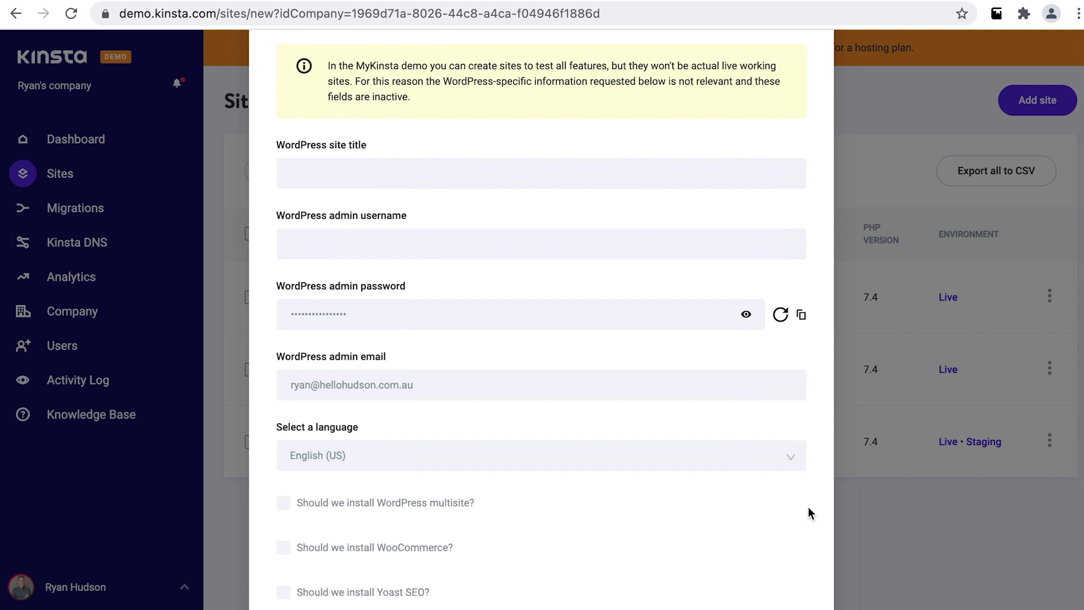